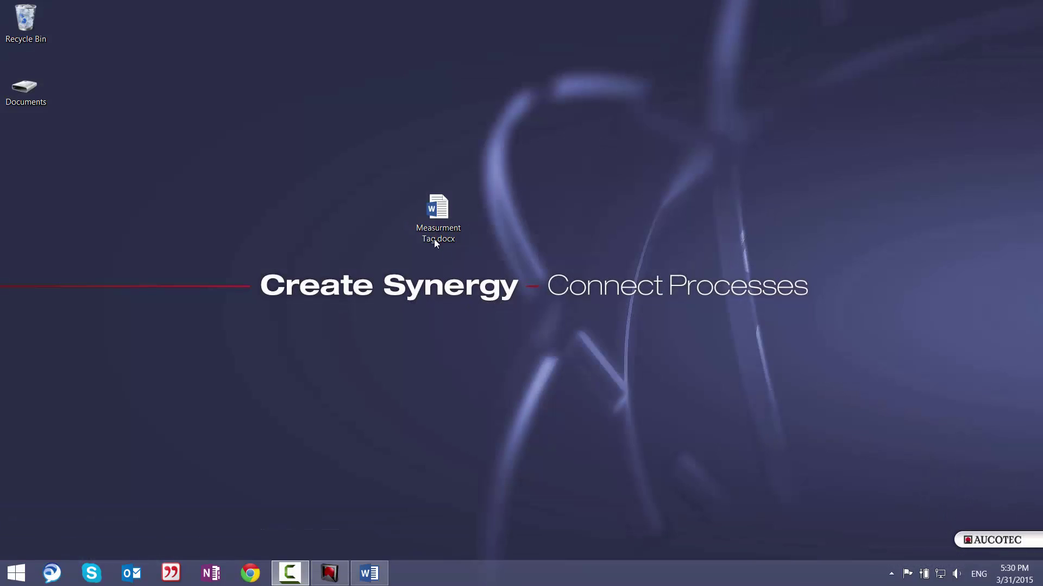
Open Measurment Tag.docx in Word and place the cursor inside its first box.
{"action": "left_click", "coordinate": [435, 236]}
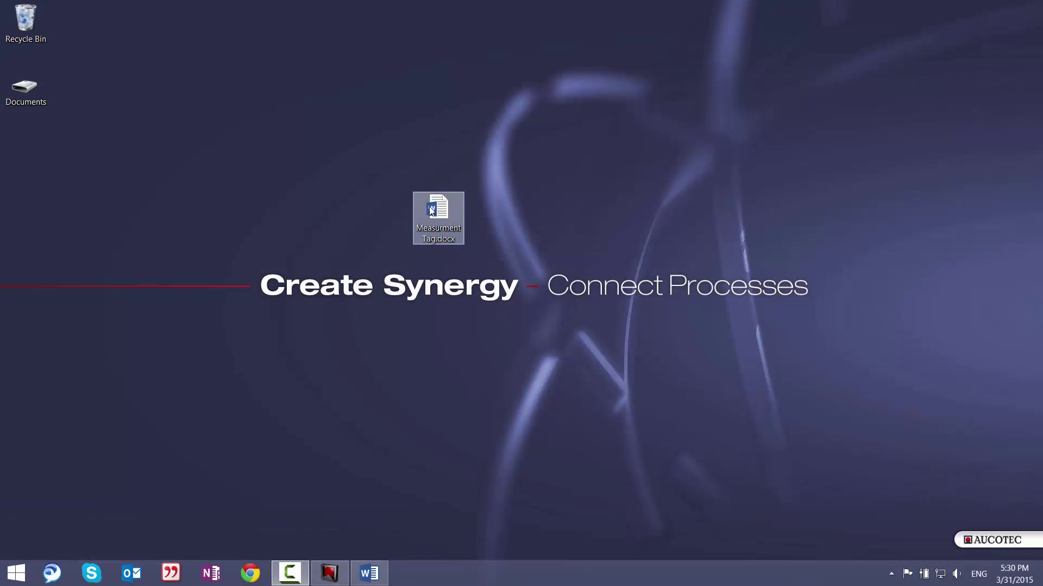
{"action": "double_click", "coordinate": [432, 210]}
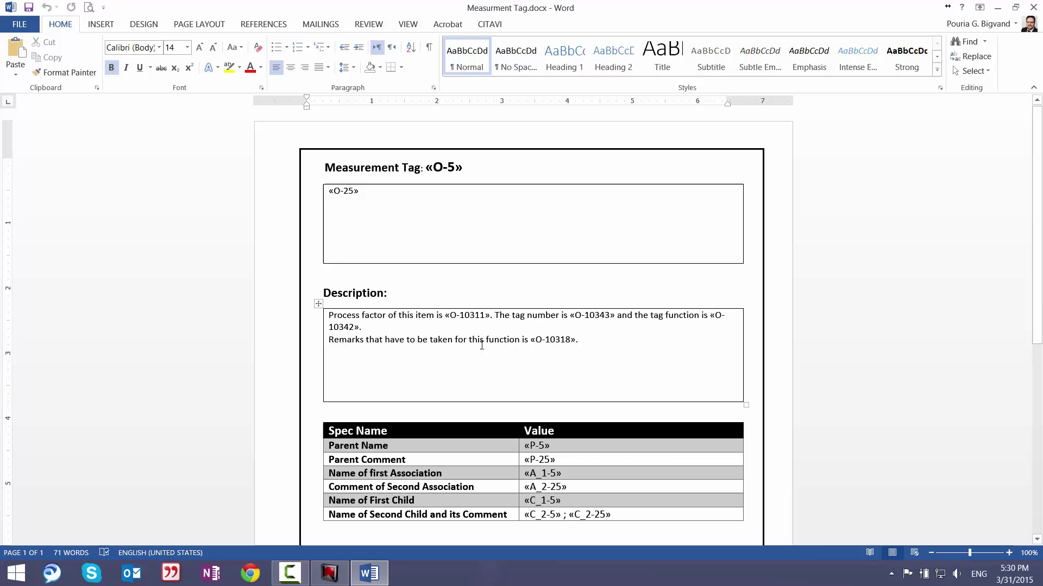
{"action": "scroll", "coordinate": [444, 453], "scroll_direction": "down", "scroll_amount": 1}
{"action": "scroll", "coordinate": [443, 453], "scroll_direction": "down", "scroll_amount": 1}
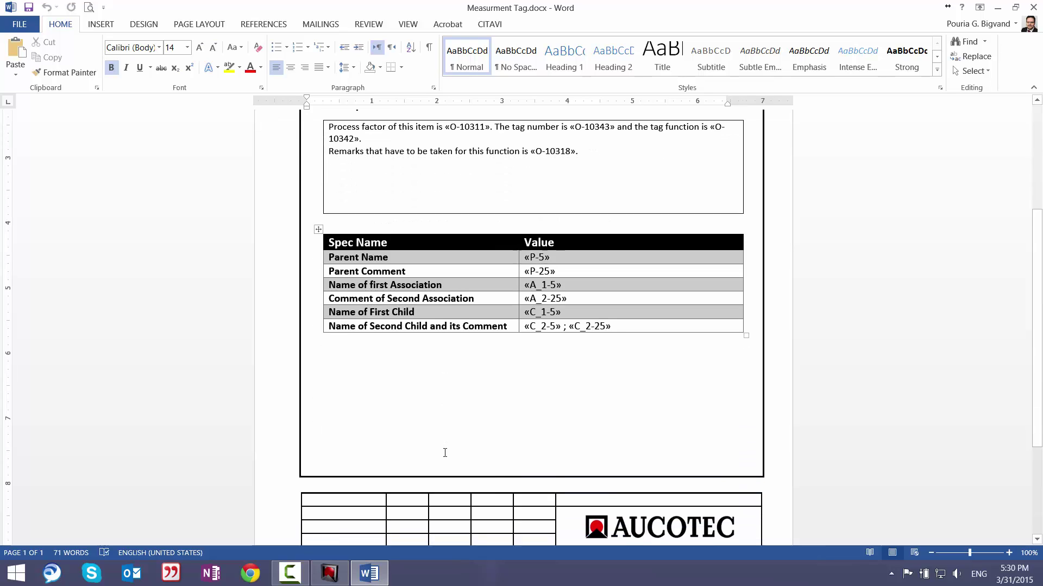
{"action": "scroll", "coordinate": [444, 453], "scroll_direction": "up", "scroll_amount": 2}
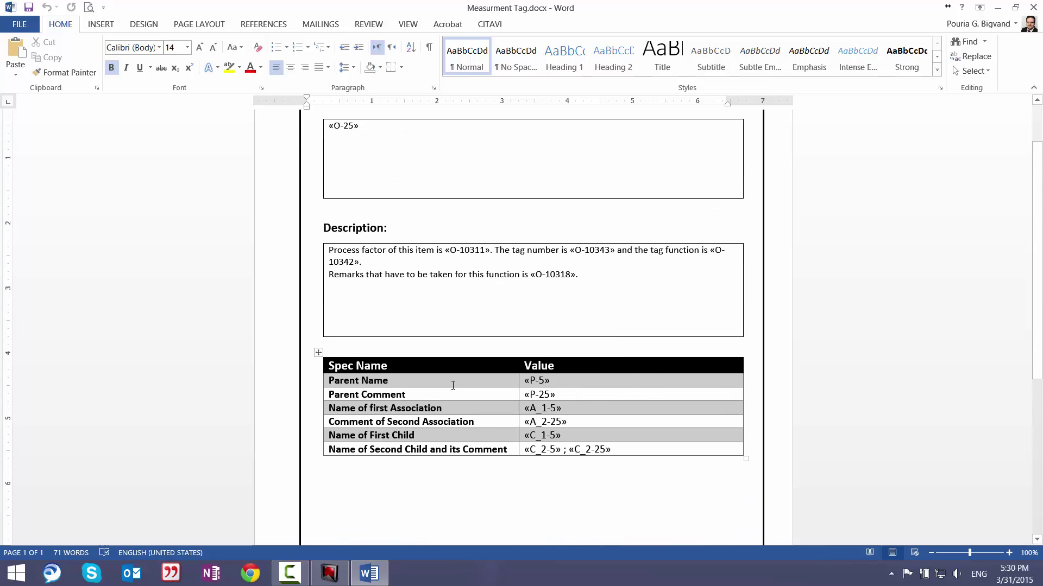
{"action": "scroll", "coordinate": [453, 385], "scroll_direction": "up", "scroll_amount": 1}
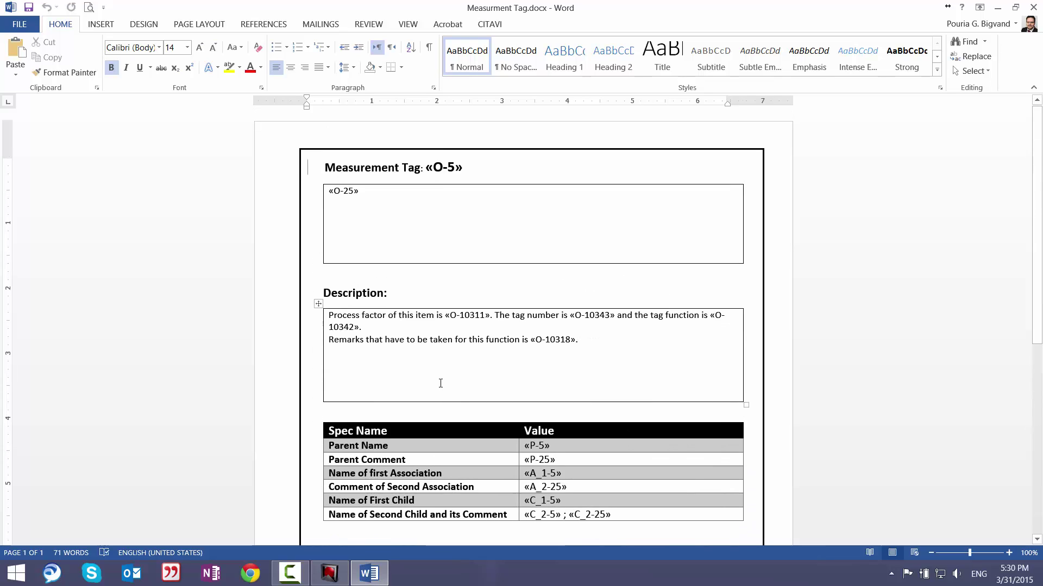
{"action": "left_click", "coordinate": [451, 213]}
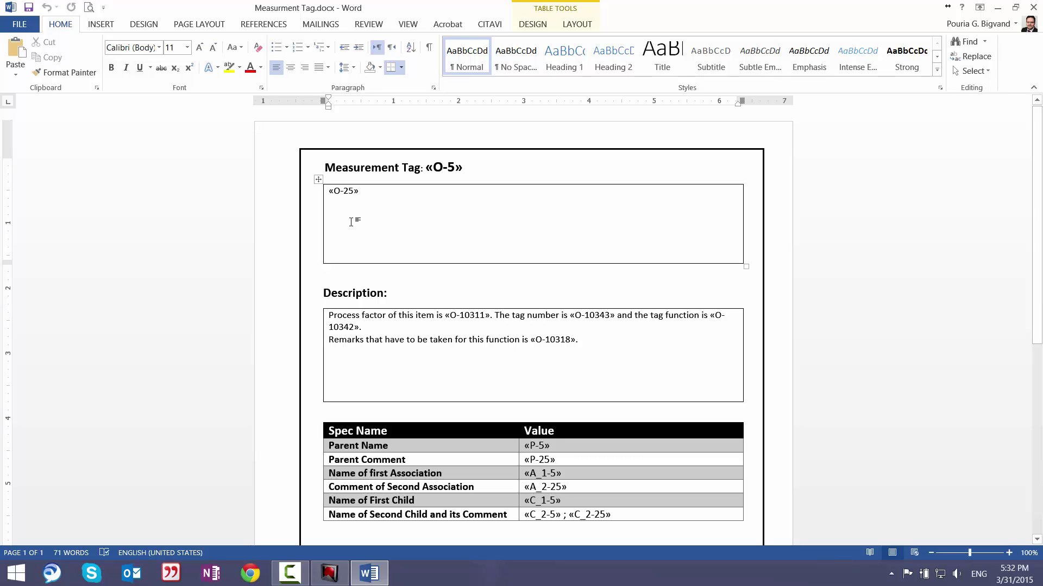
Insert a MergeField named O-5 in the first box using Quick Parts > Field.
{"action": "left_click", "coordinate": [101, 23]}
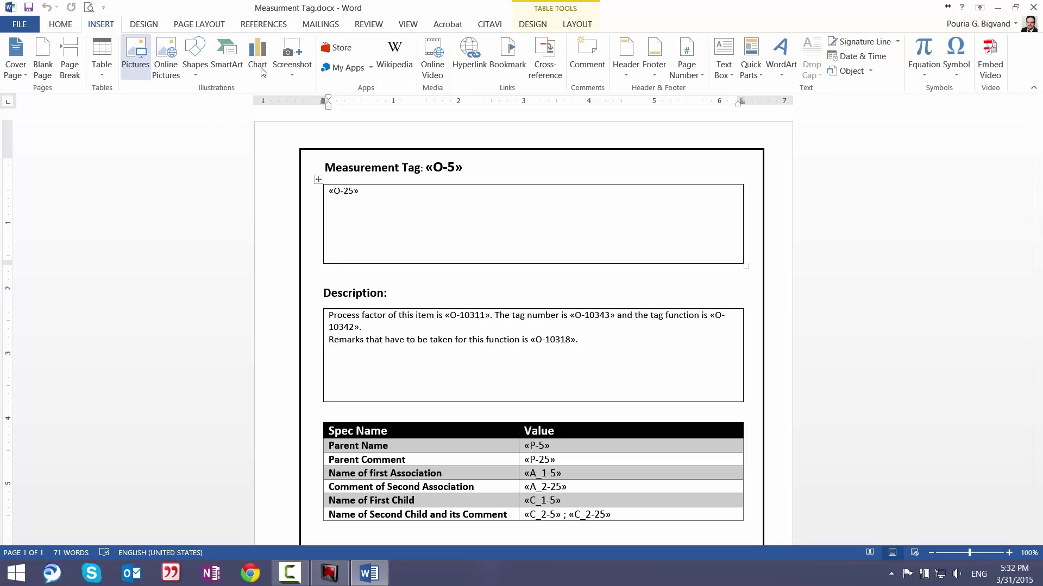
{"action": "left_click", "coordinate": [751, 66]}
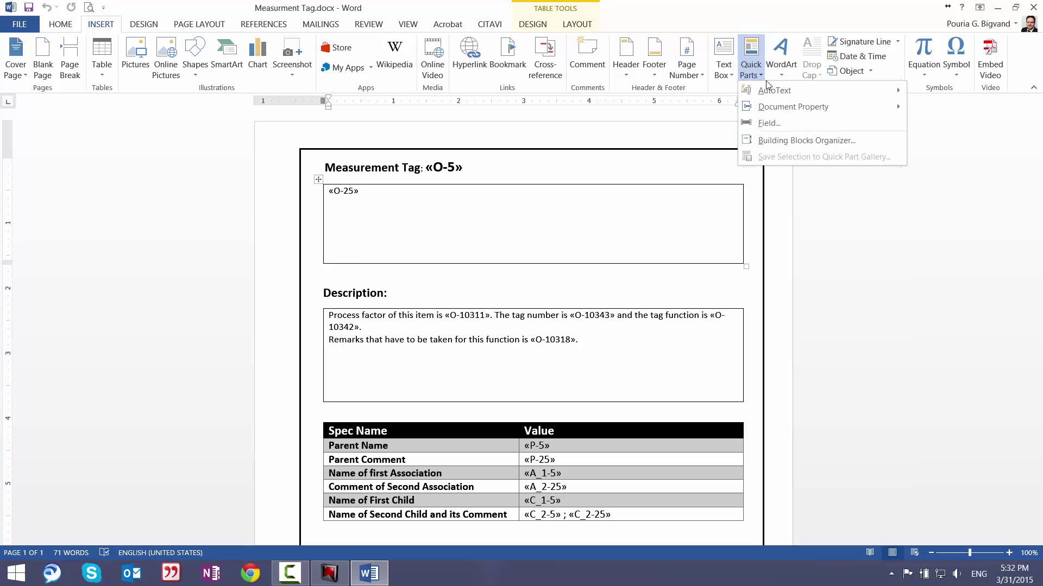
{"action": "left_click", "coordinate": [769, 112]}
{"action": "left_click_drag", "start_coordinate": [389, 223], "coordinate": [388, 280]}
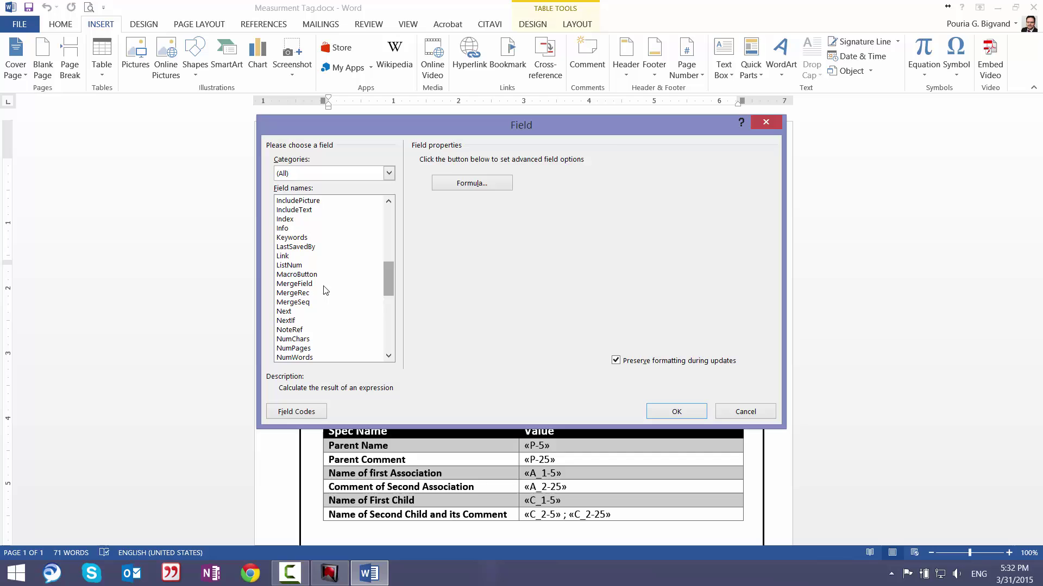
{"action": "left_click", "coordinate": [312, 283]}
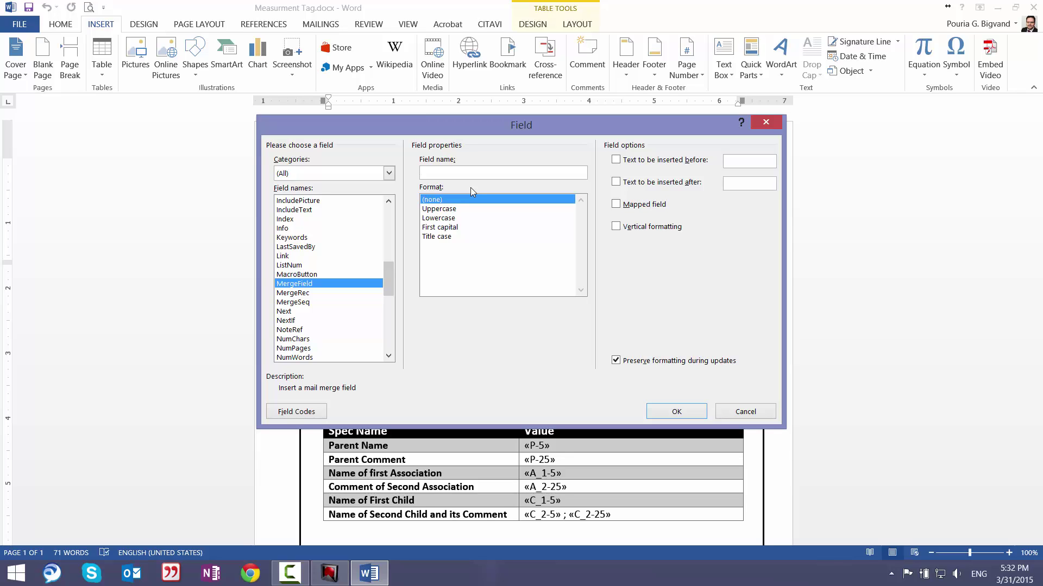
{"action": "type", "text": "O-"}
{"action": "type", "text": "5"}
{"action": "key", "text": "Return"}
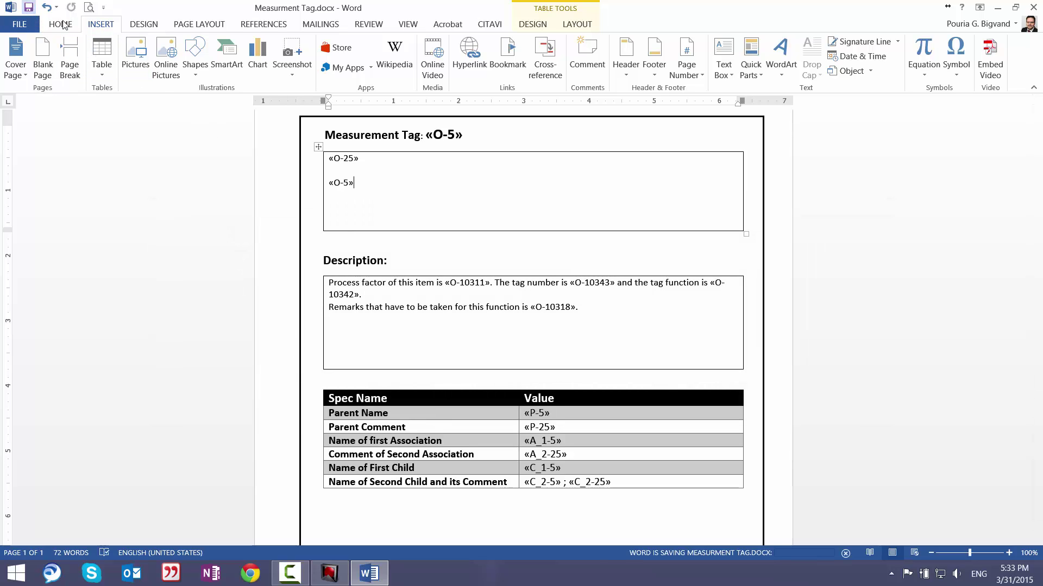
Close Word, move Measurment Tag.docx to the desktop centre, and restore Engineering Base.
{"action": "left_click", "coordinate": [1033, 8]}
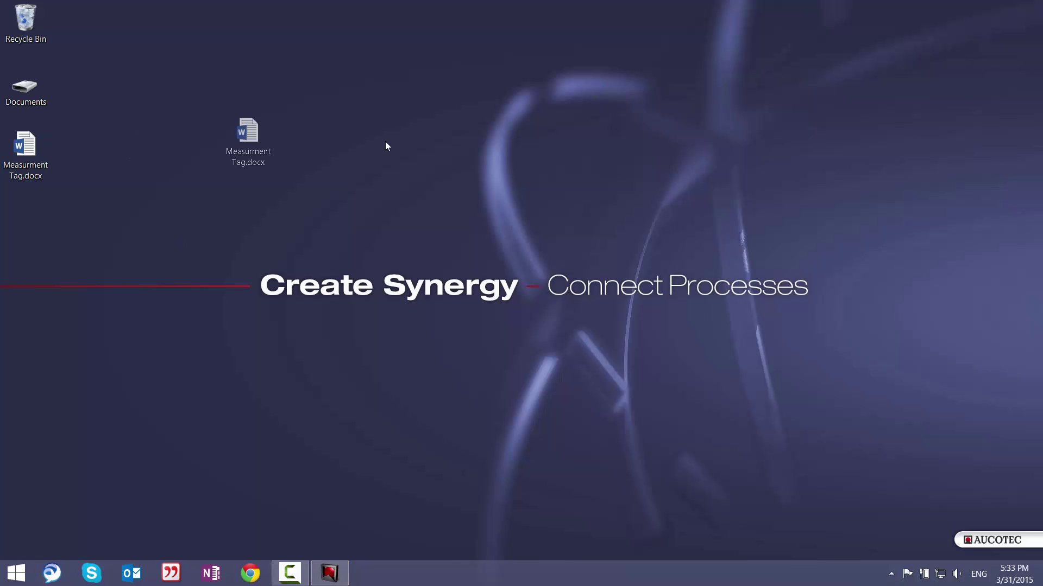
{"action": "left_click_drag", "start_coordinate": [26, 151], "coordinate": [541, 155]}
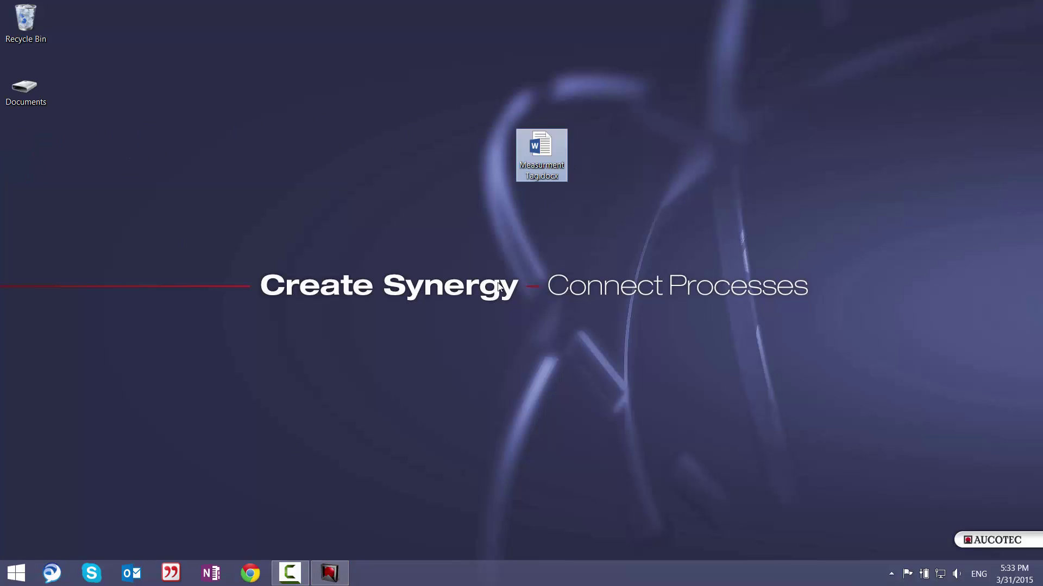
{"action": "left_click", "coordinate": [329, 573]}
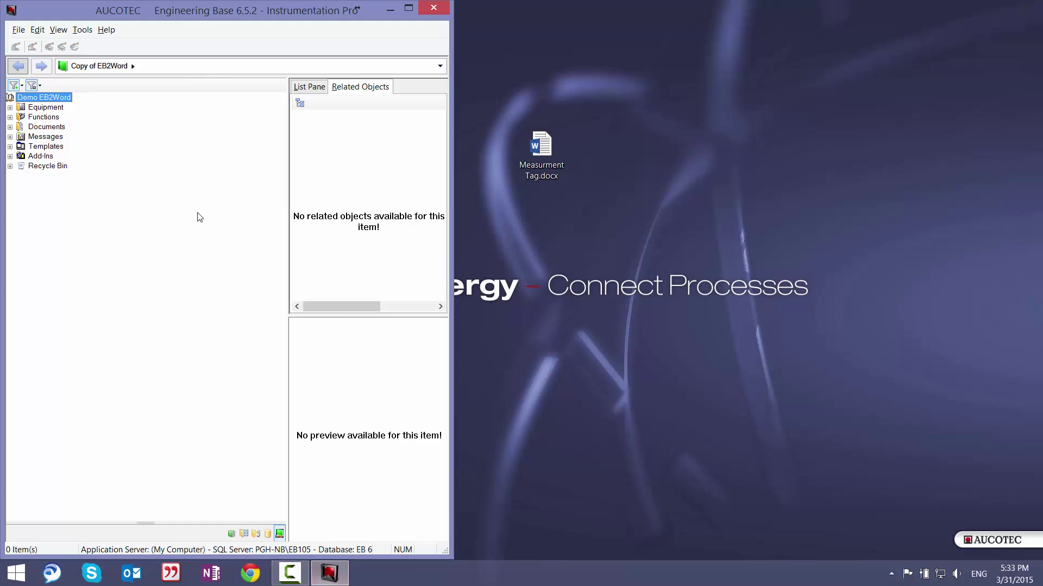
Drag Measurment Tag.docx into Templates > Configurations > WordTemplates.
{"action": "left_click", "coordinate": [10, 146]}
{"action": "left_click", "coordinate": [21, 186]}
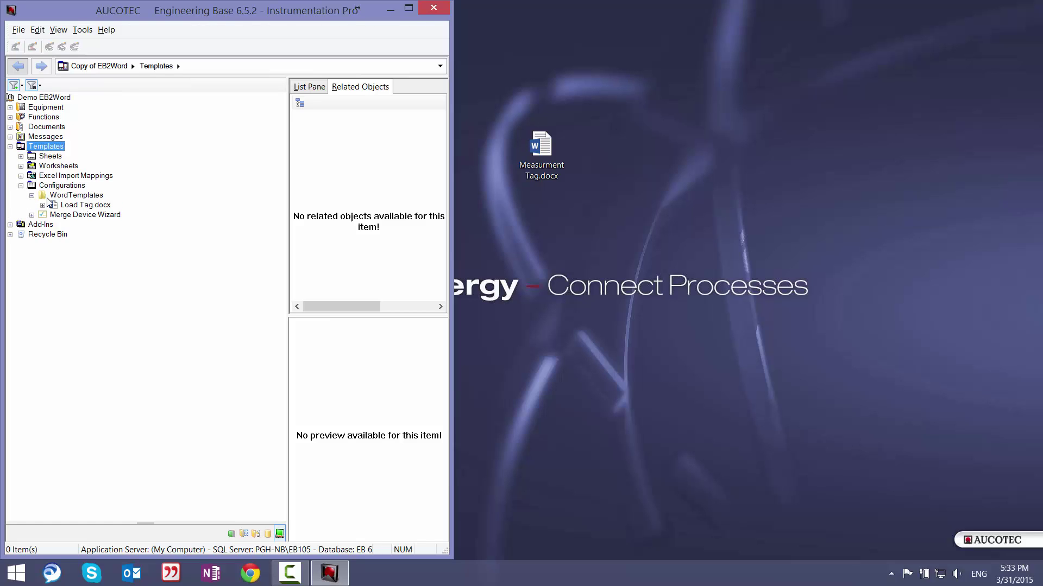
{"action": "left_click", "coordinate": [541, 155]}
{"action": "left_click_drag", "start_coordinate": [541, 155], "coordinate": [76, 196]}
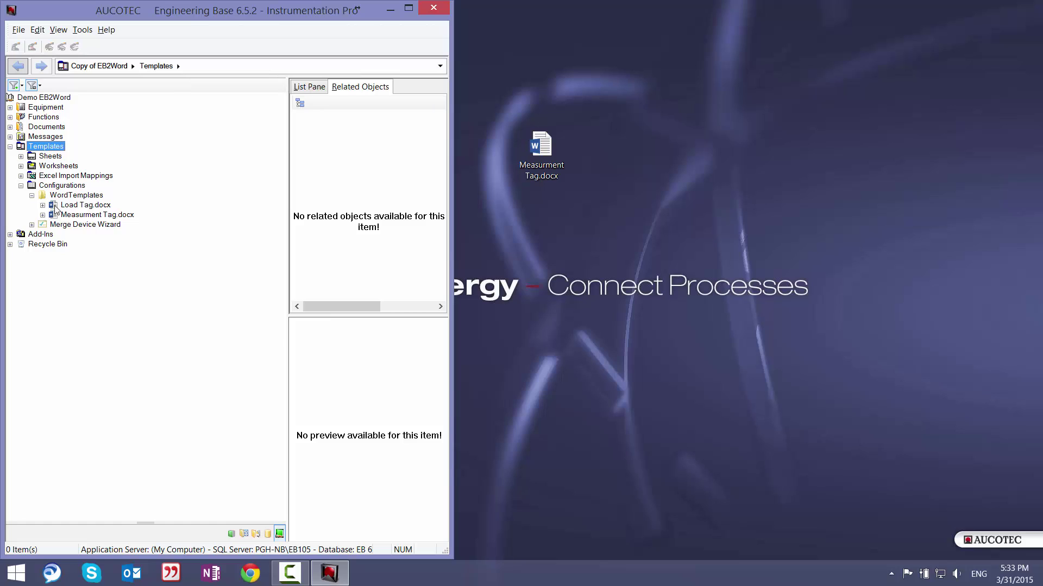
{"action": "left_click", "coordinate": [10, 147]}
Select functions F001 through F003 under Functions > P01 > MT.
{"action": "left_click", "coordinate": [10, 117]}
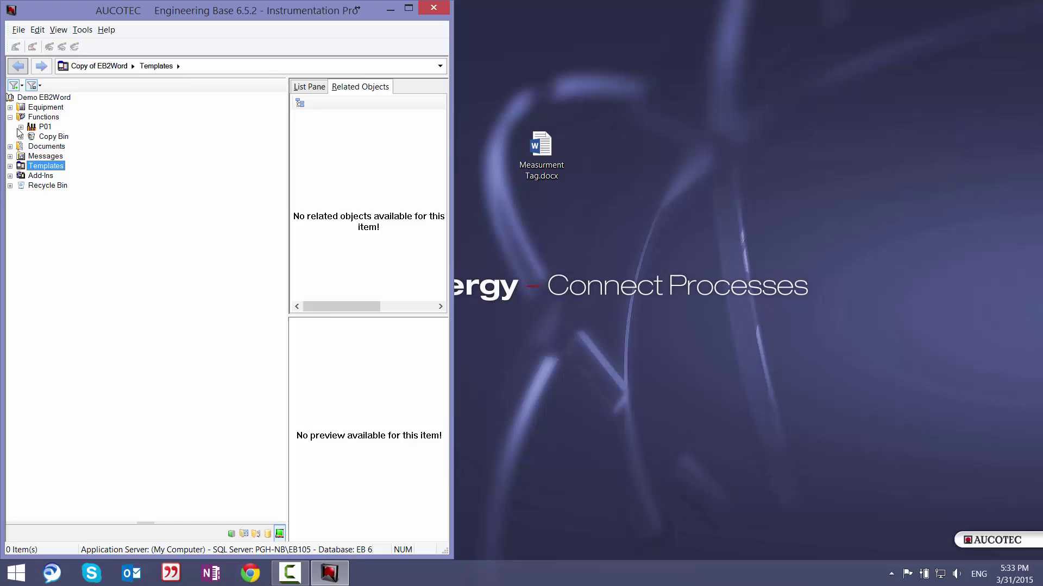
{"action": "left_click", "coordinate": [20, 128]}
{"action": "left_click", "coordinate": [68, 146]}
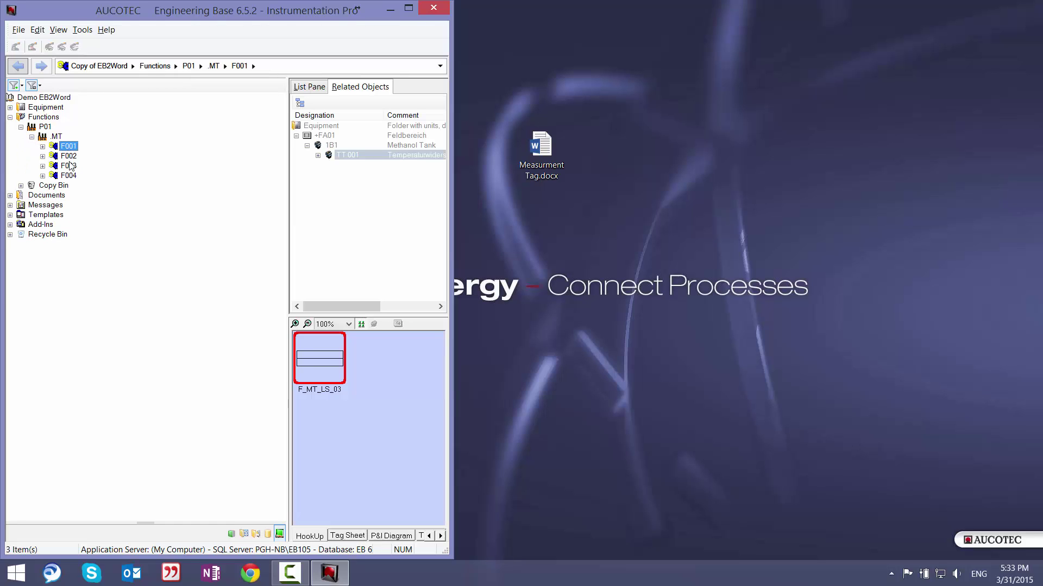
{"action": "left_click", "coordinate": [67, 165], "text": "shift"}
Run the EB2Word macro on the selected functions via Select Macro.
{"action": "right_click", "coordinate": [71, 166]}
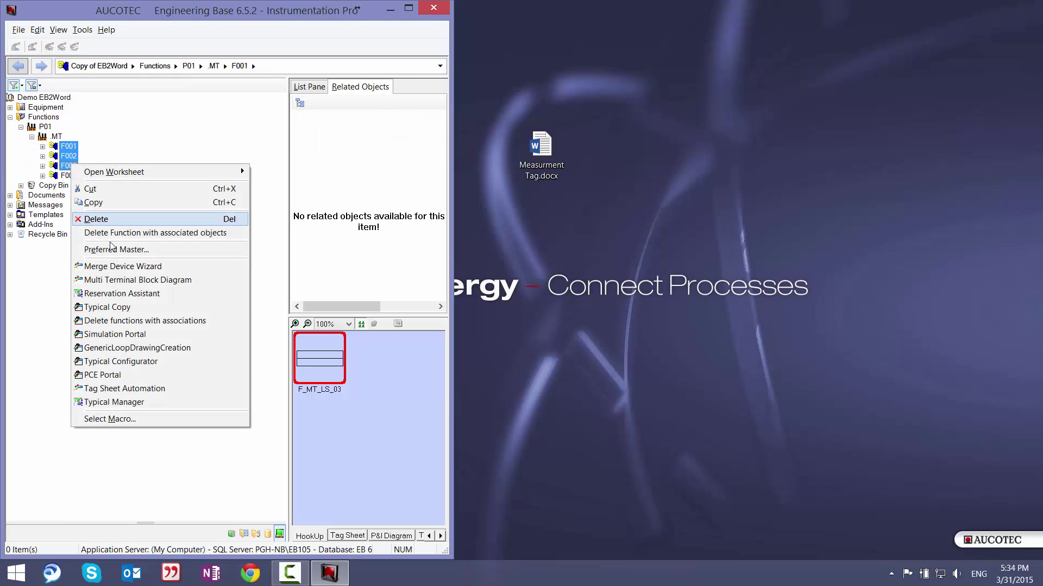
{"action": "left_click", "coordinate": [110, 419]}
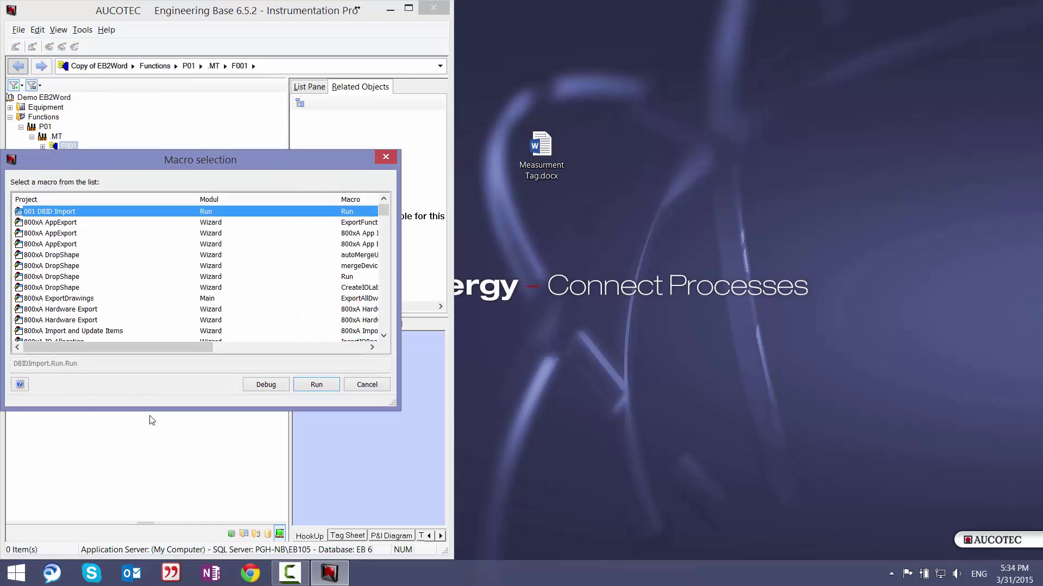
{"action": "key", "text": "e"}
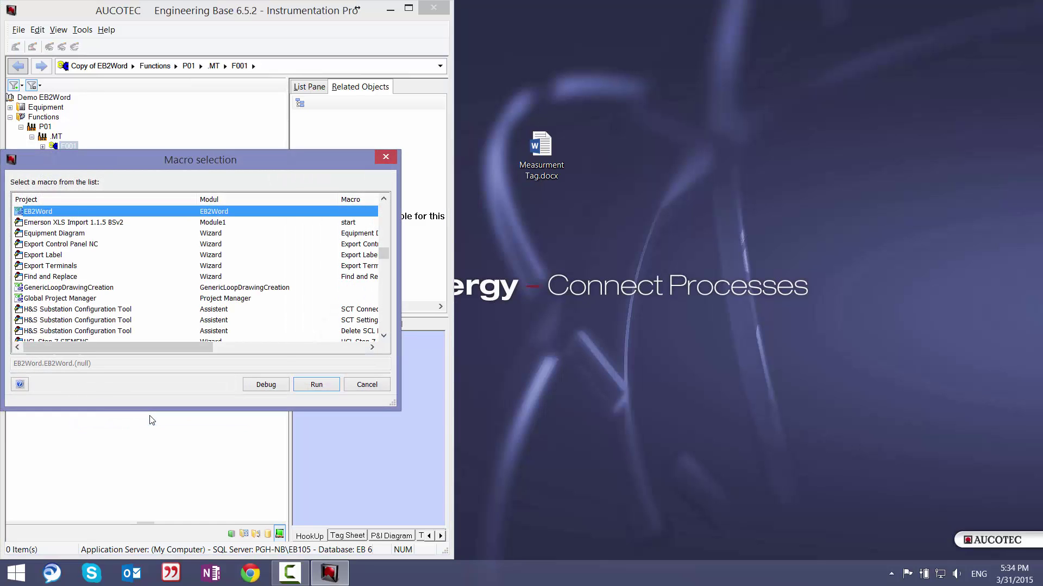
{"action": "key", "text": "Return"}
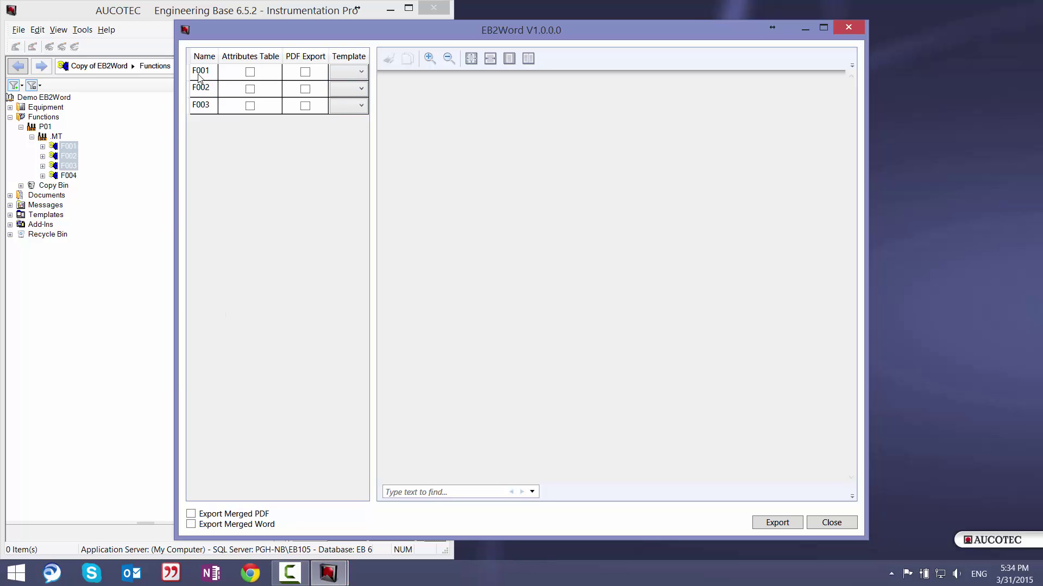
Assign Measurment Tag.docx to F001–F003, enable F001's attributes table, and enable Export Merged PDF.
{"action": "left_click", "coordinate": [362, 73]}
{"action": "left_click", "coordinate": [362, 99]}
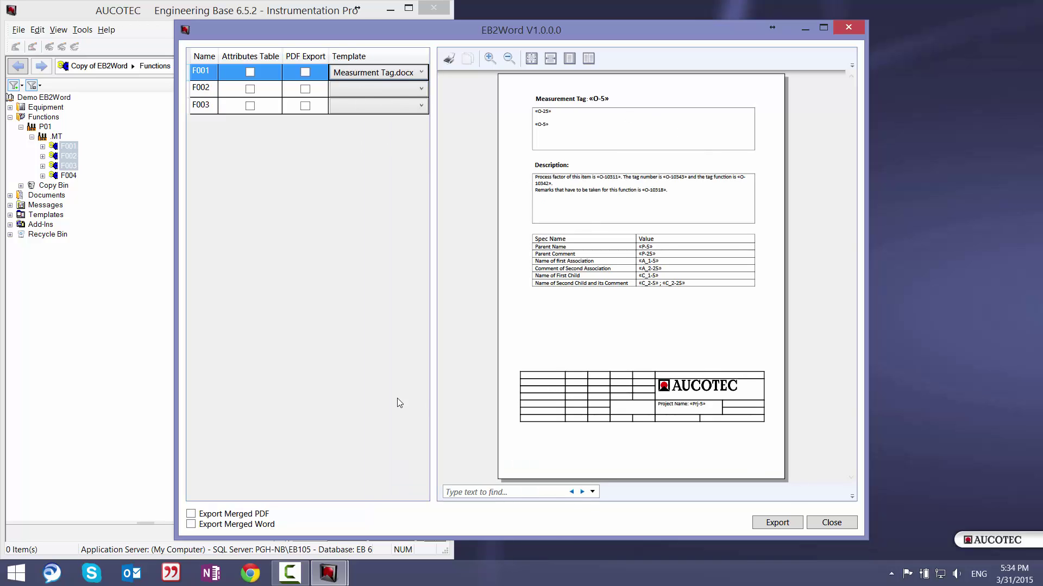
{"action": "left_click", "coordinate": [421, 88]}
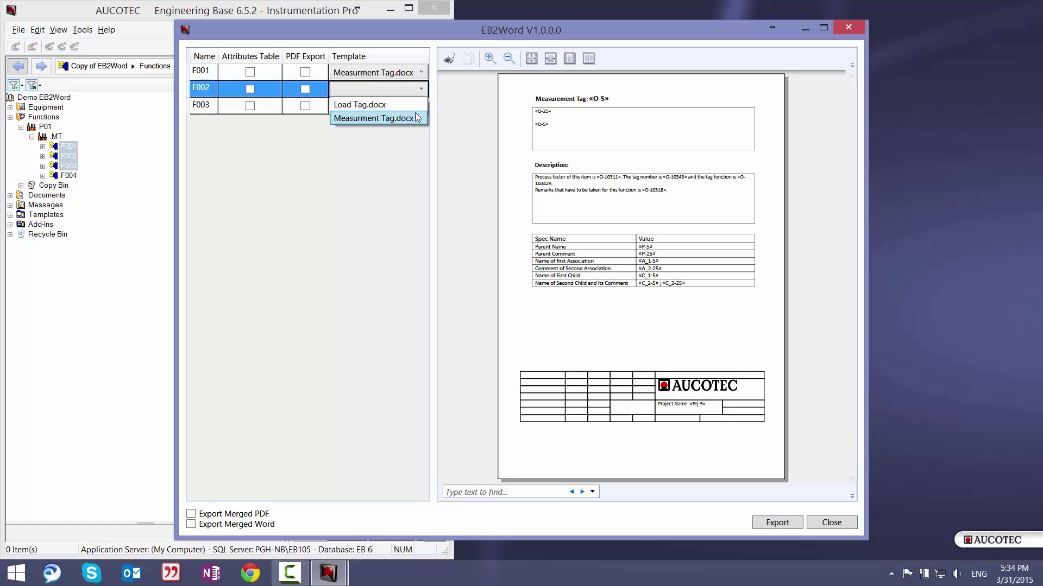
{"action": "left_click", "coordinate": [375, 118]}
{"action": "left_click", "coordinate": [421, 106]}
{"action": "left_click", "coordinate": [376, 136]}
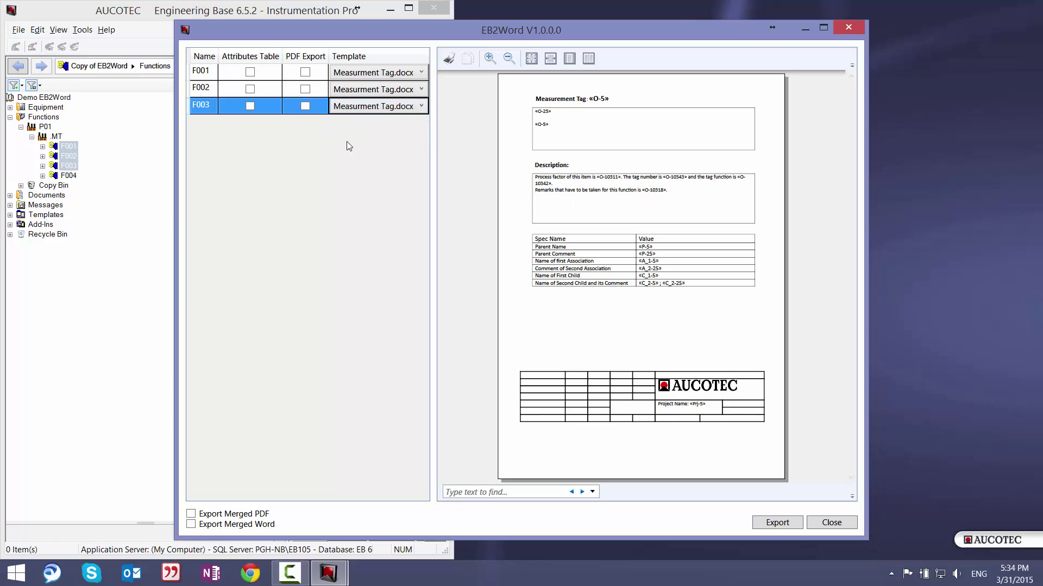
{"action": "left_click", "coordinate": [251, 72]}
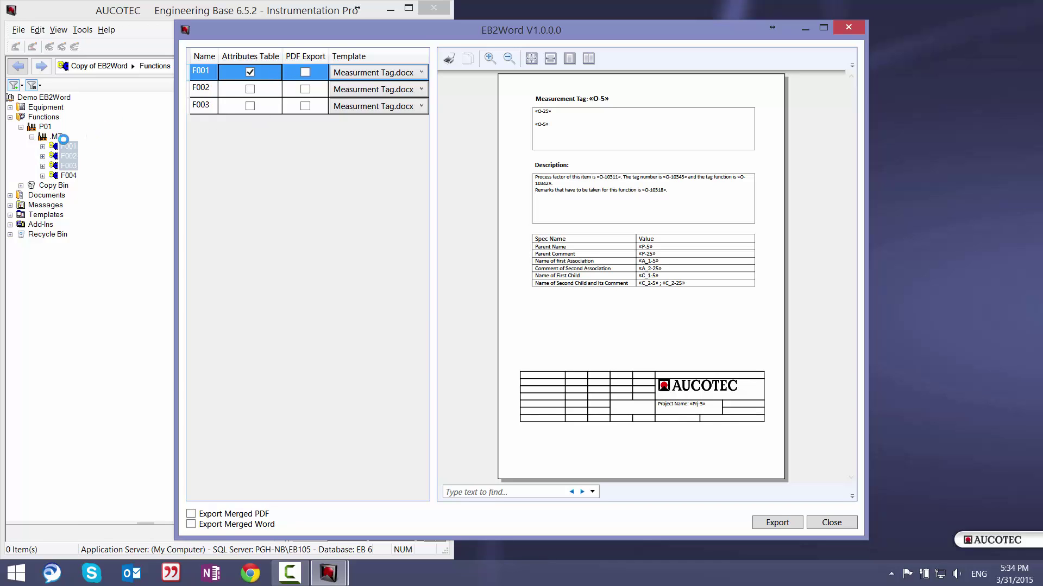
{"action": "left_click", "coordinate": [191, 514]}
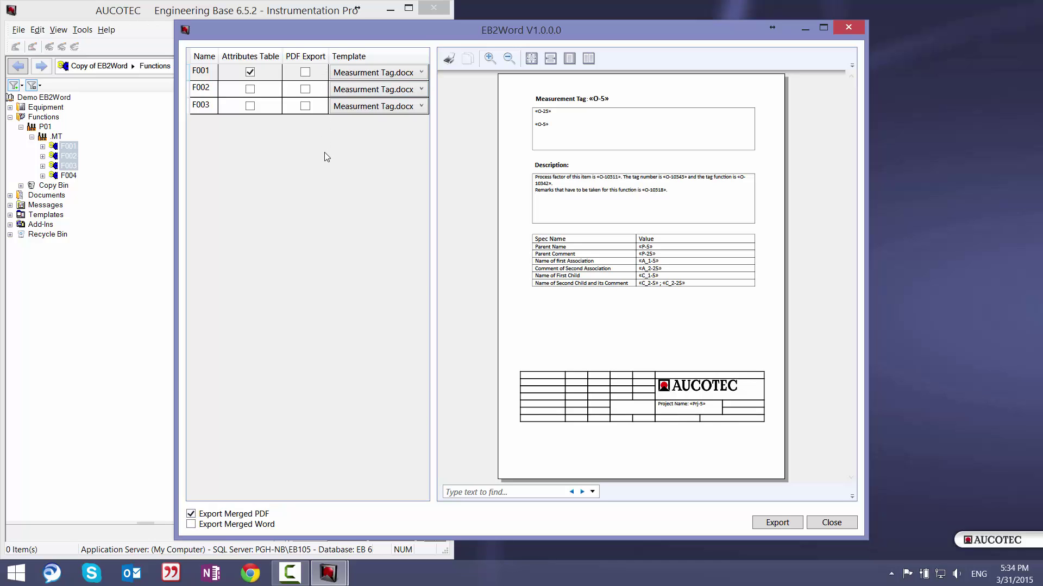
Export the reports with Desktop as the PDF destination folder.
{"action": "left_click", "coordinate": [777, 524]}
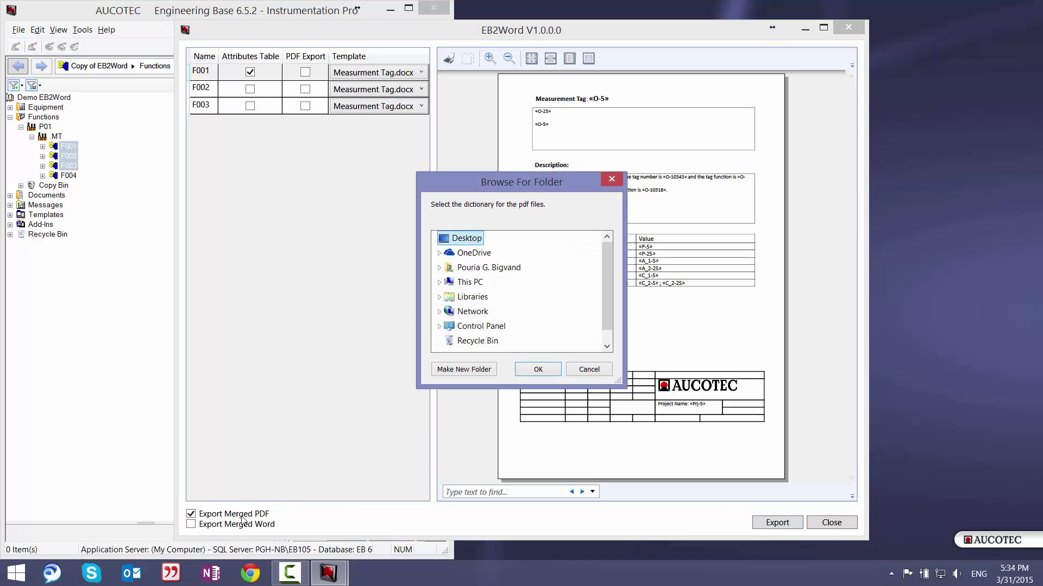
{"action": "left_click", "coordinate": [537, 369]}
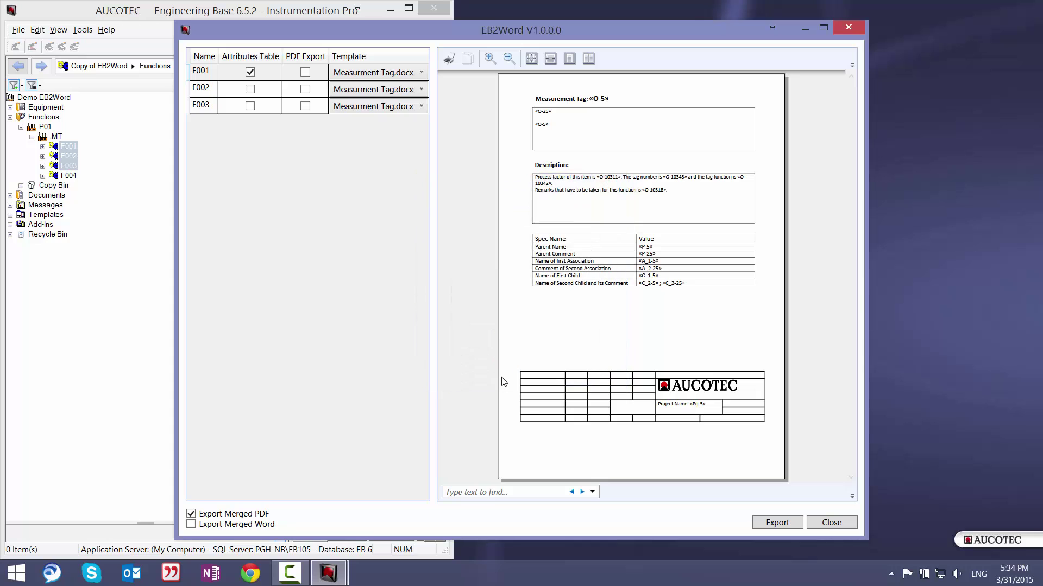
Dismiss the completion message and open F001_Measurment Tag.docx from Documents > WordReports.
{"action": "left_click", "coordinate": [565, 317]}
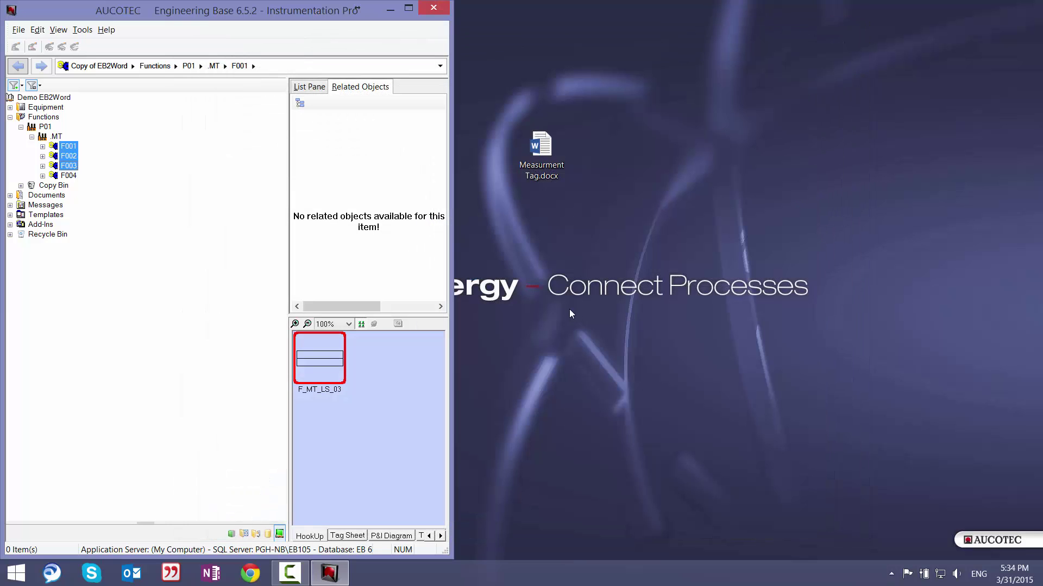
{"action": "left_click", "coordinate": [20, 195]}
{"action": "left_click", "coordinate": [97, 214]}
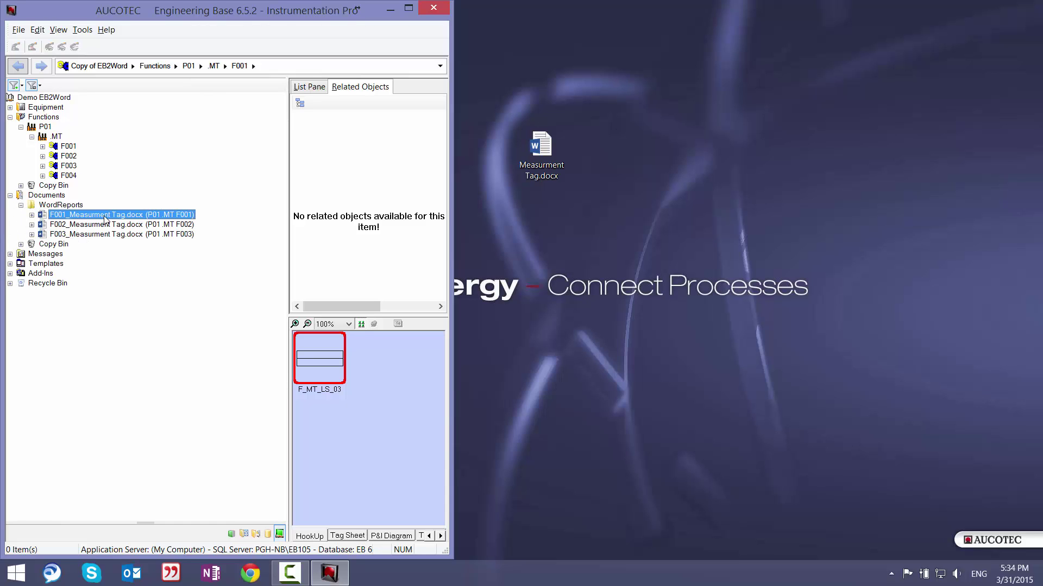
{"action": "double_click", "coordinate": [114, 215]}
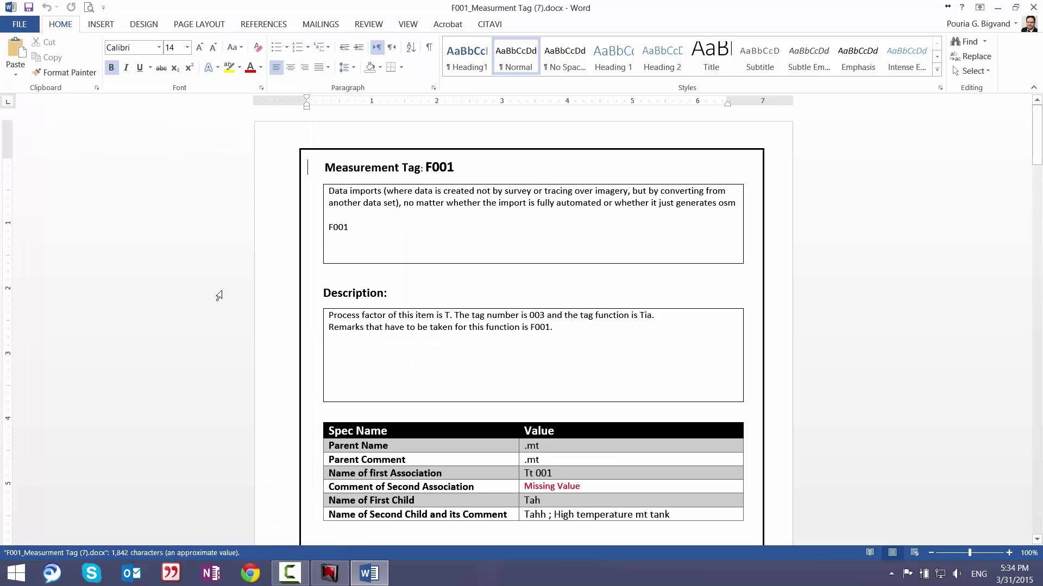
Review the F001 report, close Word, minimize Engineering Base, and open the Demo EB2Word_Description PDF.
{"action": "left_click", "coordinate": [341, 228]}
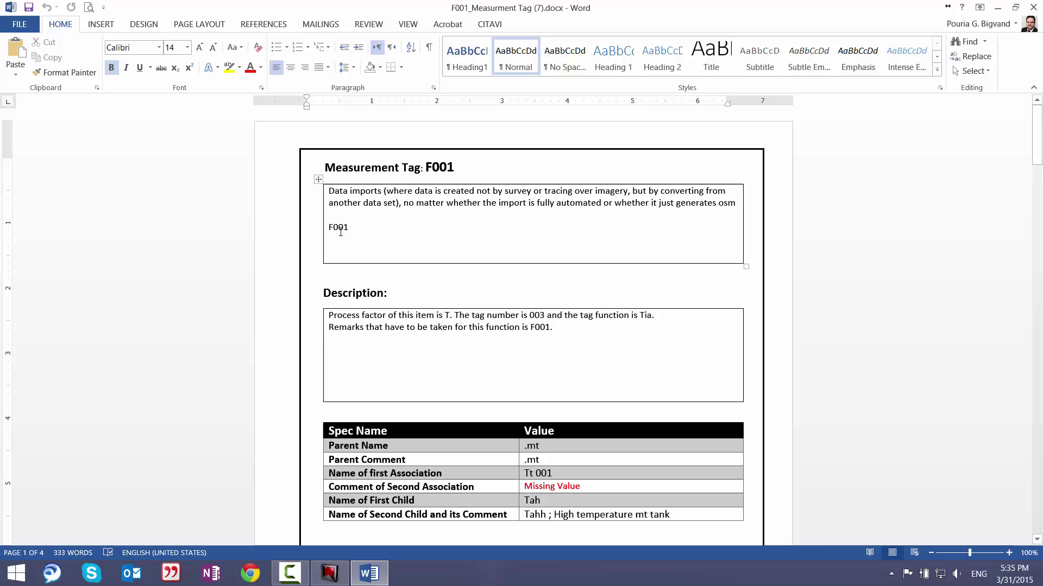
{"action": "scroll", "coordinate": [341, 232], "scroll_direction": "down", "scroll_amount": 3}
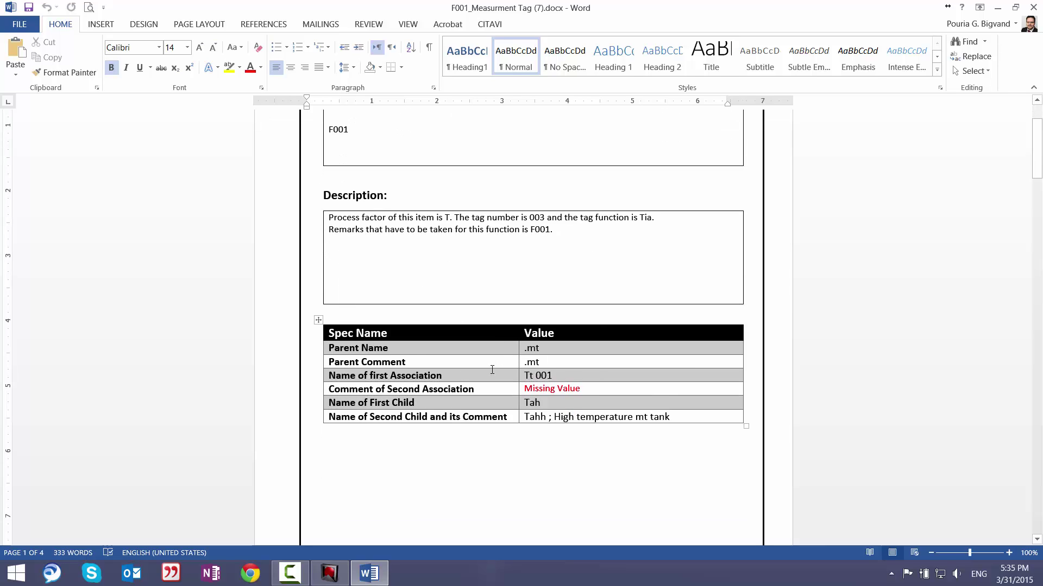
{"action": "scroll", "coordinate": [457, 327], "scroll_direction": "down", "scroll_amount": 2}
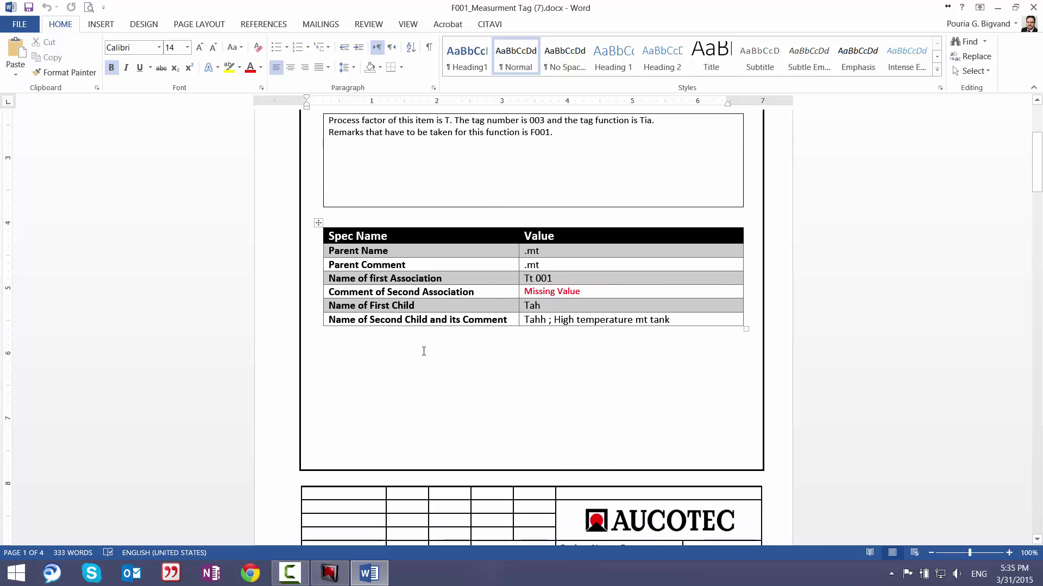
{"action": "scroll", "coordinate": [457, 326], "scroll_direction": "down", "scroll_amount": 3}
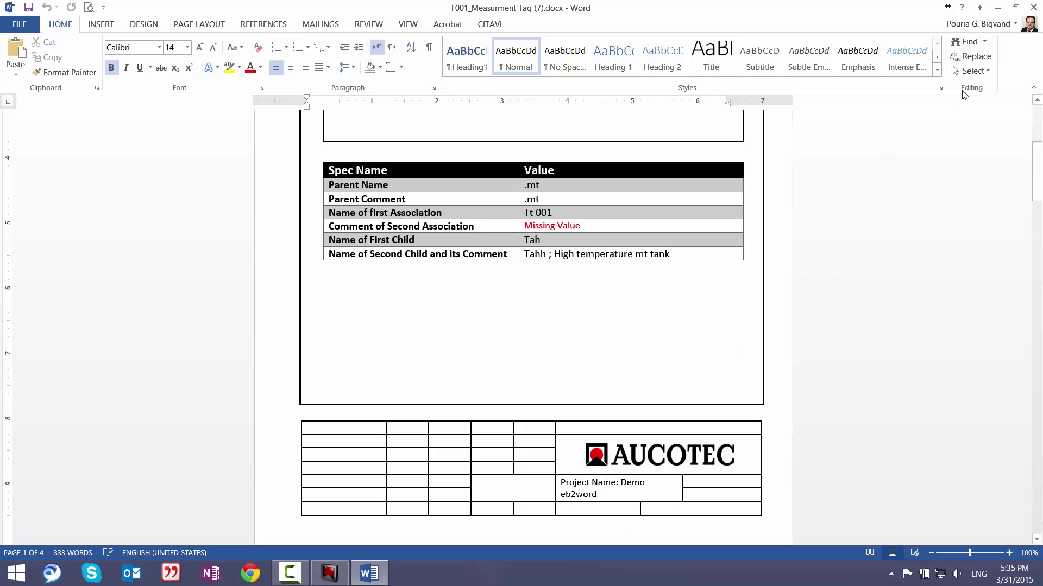
{"action": "left_click", "coordinate": [1033, 6]}
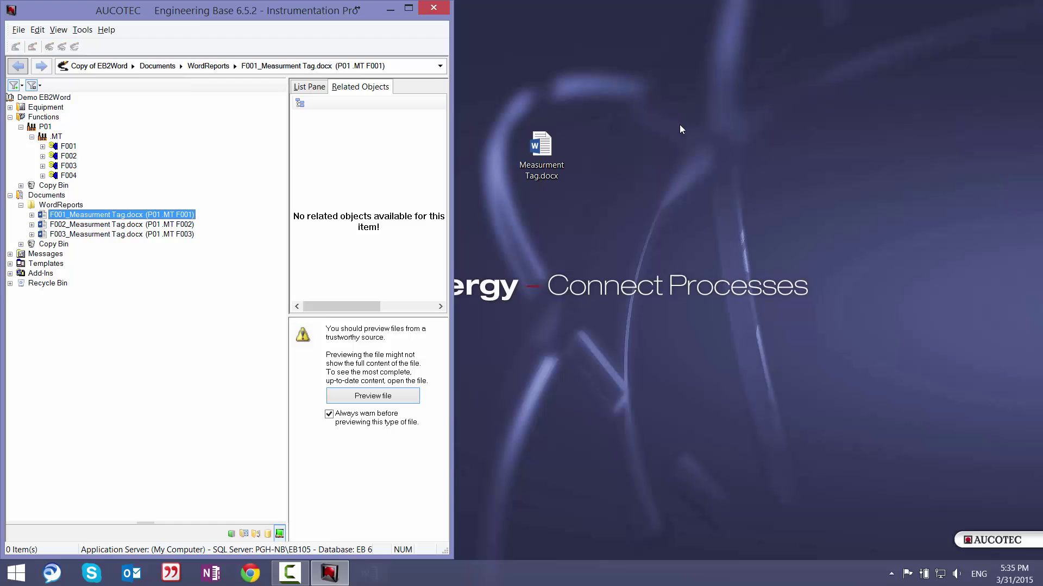
{"action": "left_click", "coordinate": [392, 9]}
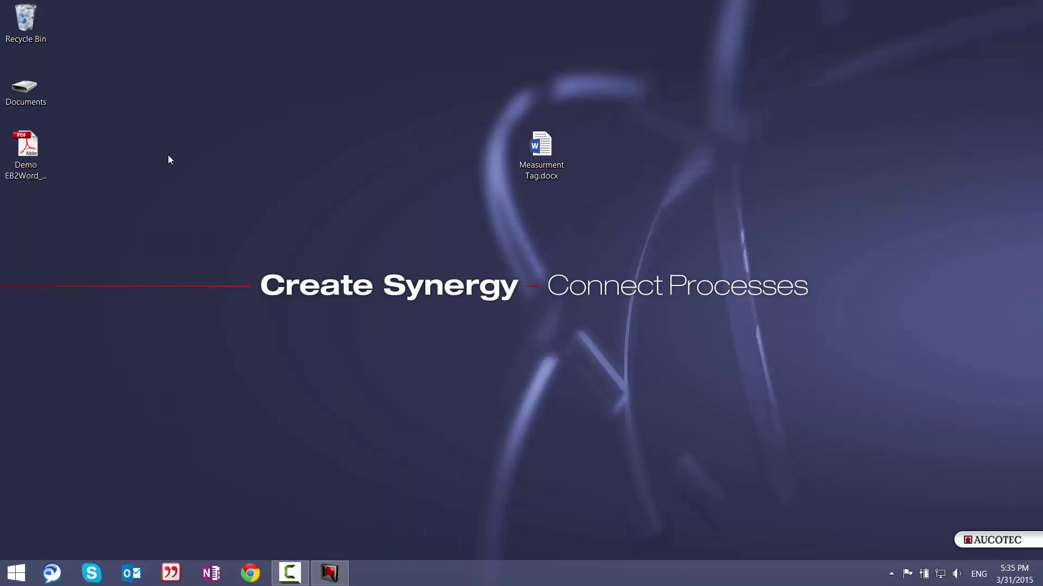
{"action": "double_click", "coordinate": [24, 147]}
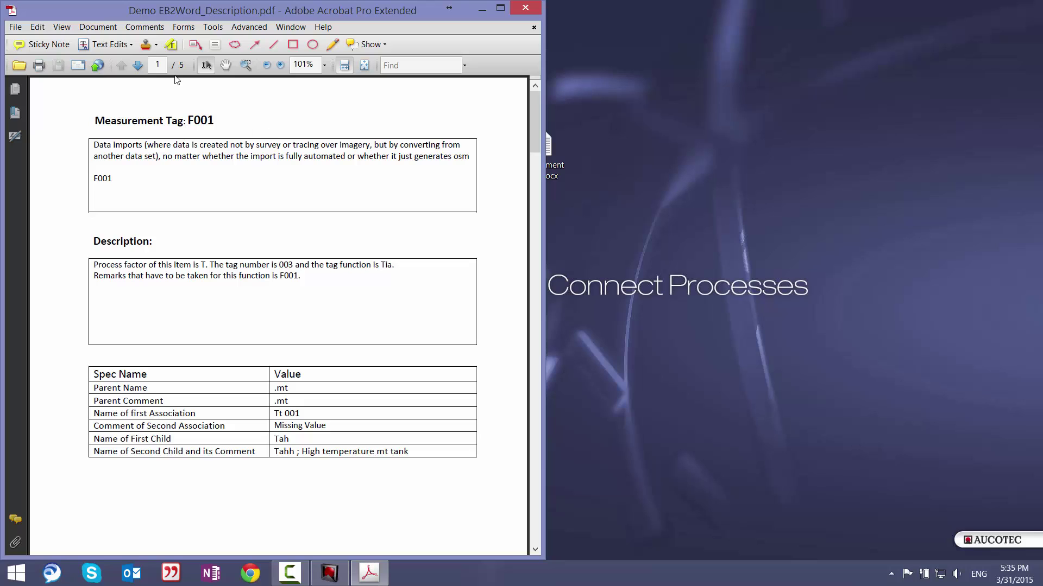
{"action": "scroll", "coordinate": [248, 183], "scroll_direction": "down", "scroll_amount": 3}
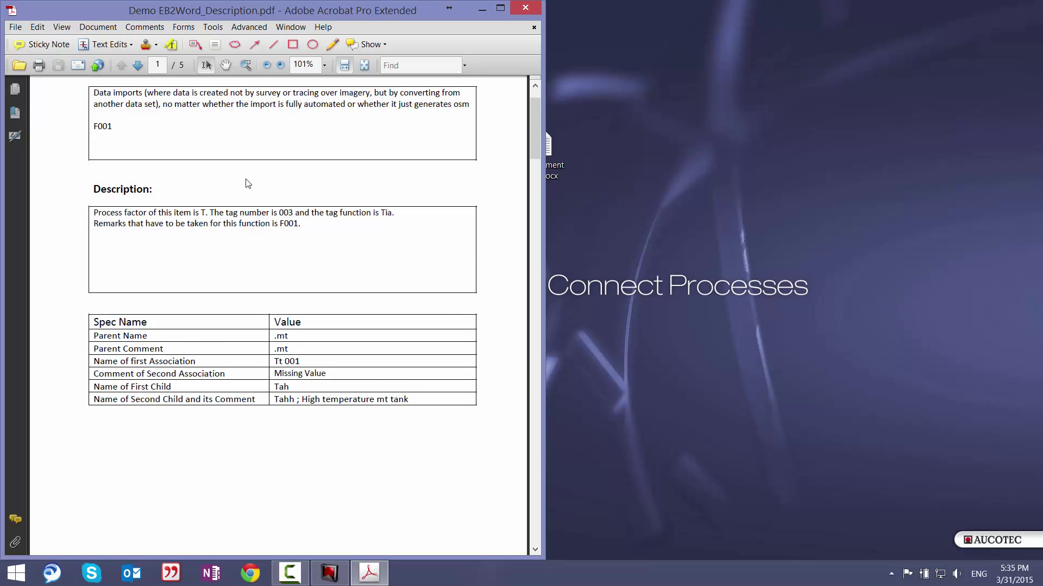
{"action": "scroll", "coordinate": [249, 196], "scroll_direction": "down", "scroll_amount": 3}
{"action": "scroll", "coordinate": [250, 221], "scroll_direction": "down", "scroll_amount": 3}
{"action": "scroll", "coordinate": [251, 246], "scroll_direction": "down", "scroll_amount": 3}
{"action": "scroll", "coordinate": [251, 246], "scroll_direction": "down", "scroll_amount": 3}
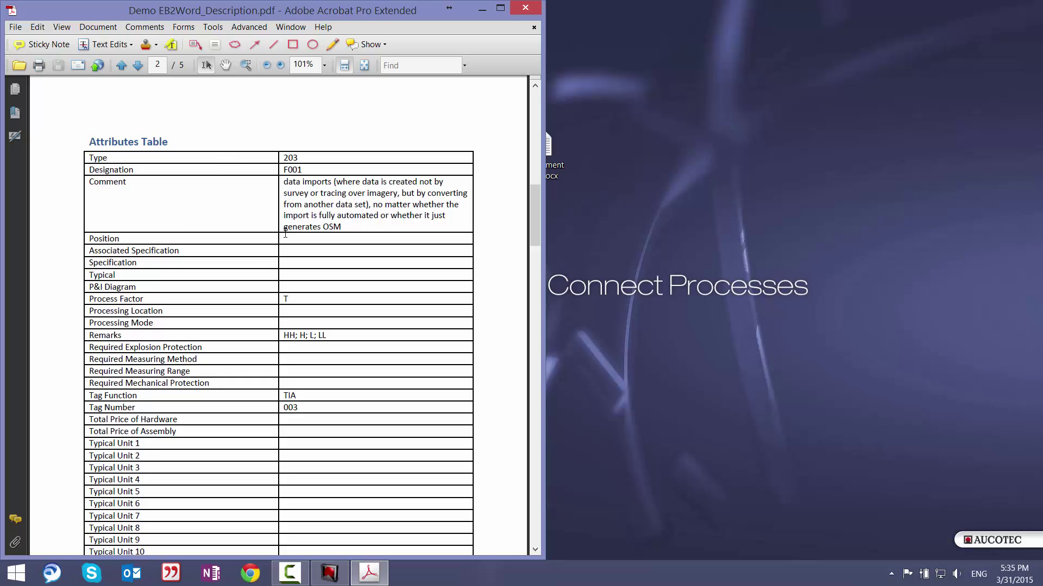
{"action": "scroll", "coordinate": [296, 196], "scroll_direction": "down", "scroll_amount": 3}
{"action": "scroll", "coordinate": [298, 221], "scroll_direction": "down", "scroll_amount": 3}
{"action": "scroll", "coordinate": [302, 265], "scroll_direction": "down", "scroll_amount": 3}
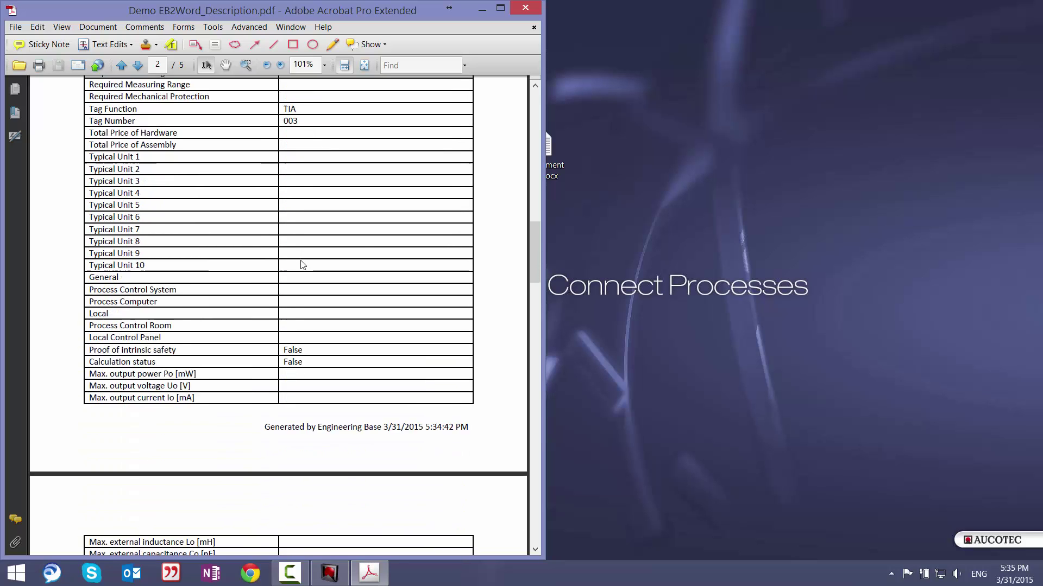
{"action": "scroll", "coordinate": [302, 265], "scroll_direction": "down", "scroll_amount": 3}
{"action": "scroll", "coordinate": [301, 265], "scroll_direction": "down", "scroll_amount": 4}
{"action": "scroll", "coordinate": [302, 277], "scroll_direction": "down", "scroll_amount": 4}
{"action": "scroll", "coordinate": [303, 285], "scroll_direction": "down", "scroll_amount": 3}
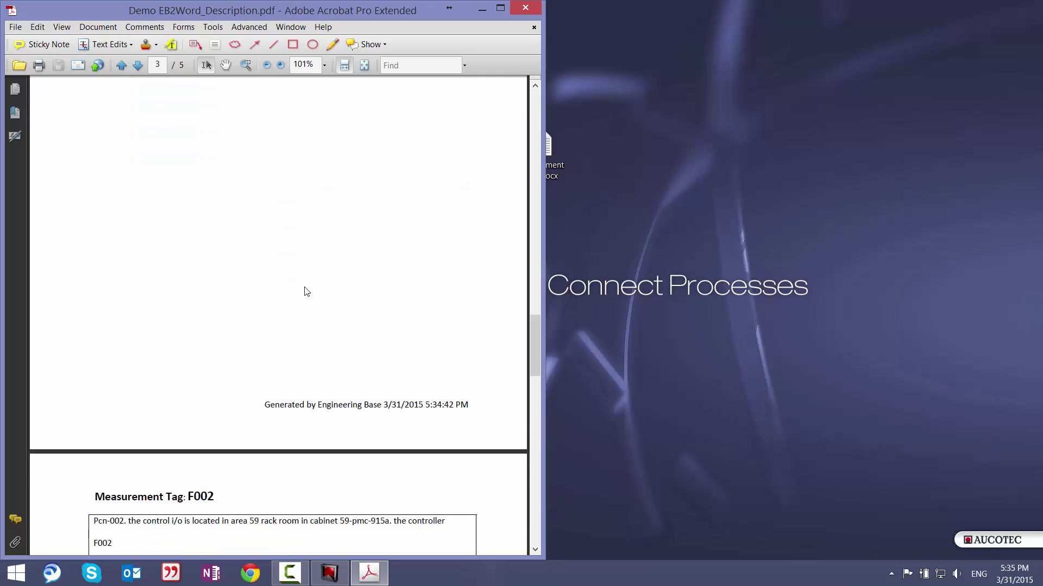
{"action": "scroll", "coordinate": [305, 291], "scroll_direction": "down", "scroll_amount": 3}
{"action": "scroll", "coordinate": [306, 291], "scroll_direction": "down", "scroll_amount": 2}
{"action": "scroll", "coordinate": [212, 256], "scroll_direction": "down", "scroll_amount": 4}
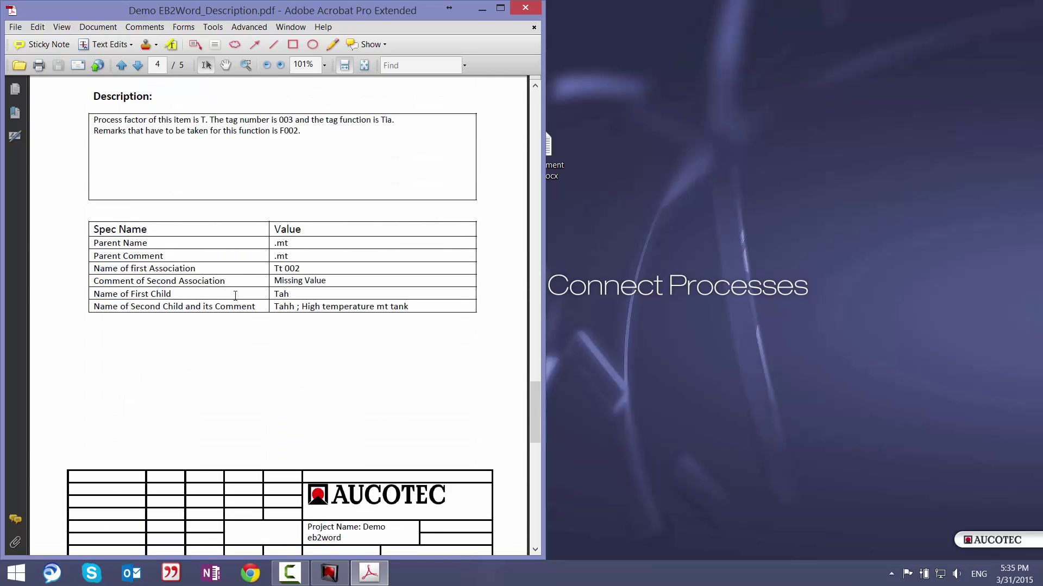
{"action": "scroll", "coordinate": [228, 285], "scroll_direction": "down", "scroll_amount": 4}
{"action": "scroll", "coordinate": [240, 319], "scroll_direction": "down", "scroll_amount": 4}
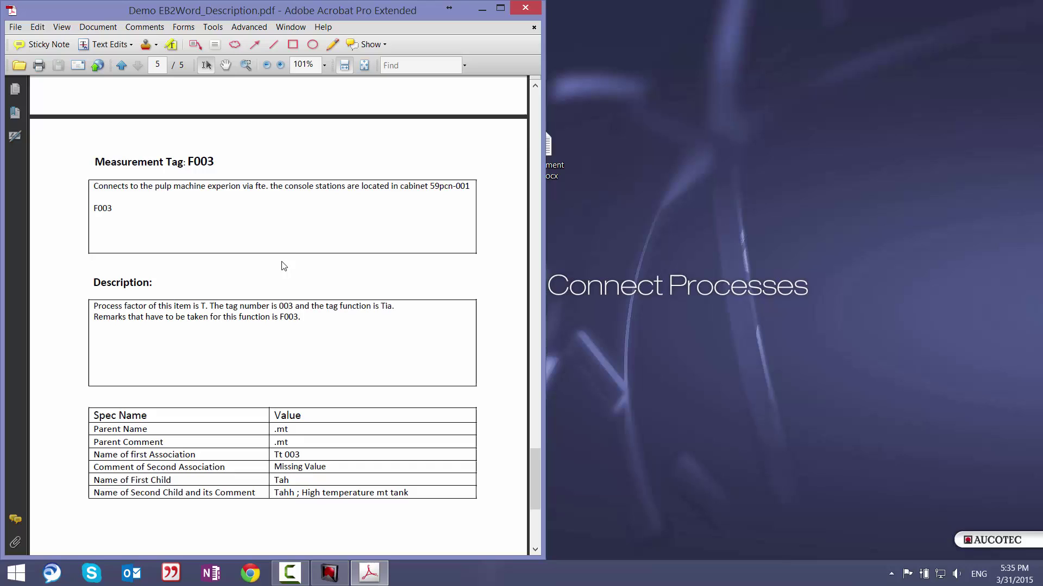
Close the merged PDF, restore Engineering Base, and bring Measurment Tag.docx forward in Word.
{"action": "left_click", "coordinate": [526, 10]}
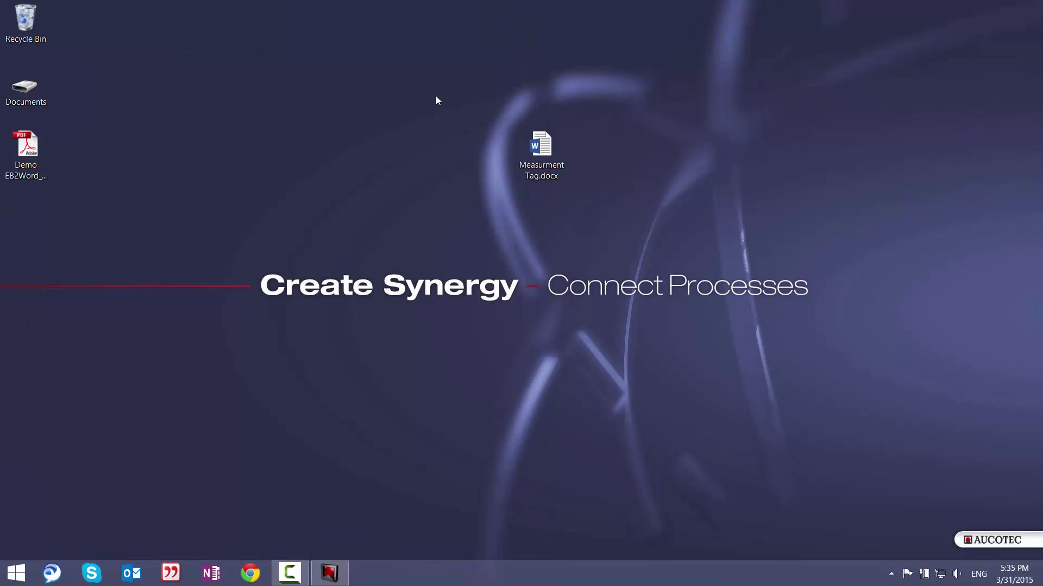
{"action": "left_click", "coordinate": [329, 573]}
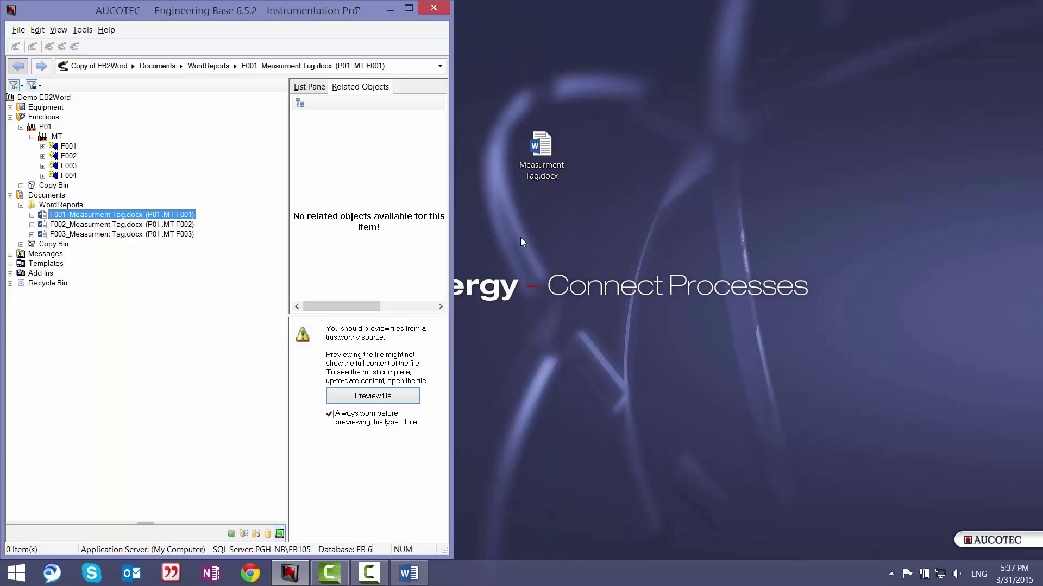
{"action": "left_click", "coordinate": [409, 574]}
{"action": "mouse_move", "coordinate": [369, 222]}
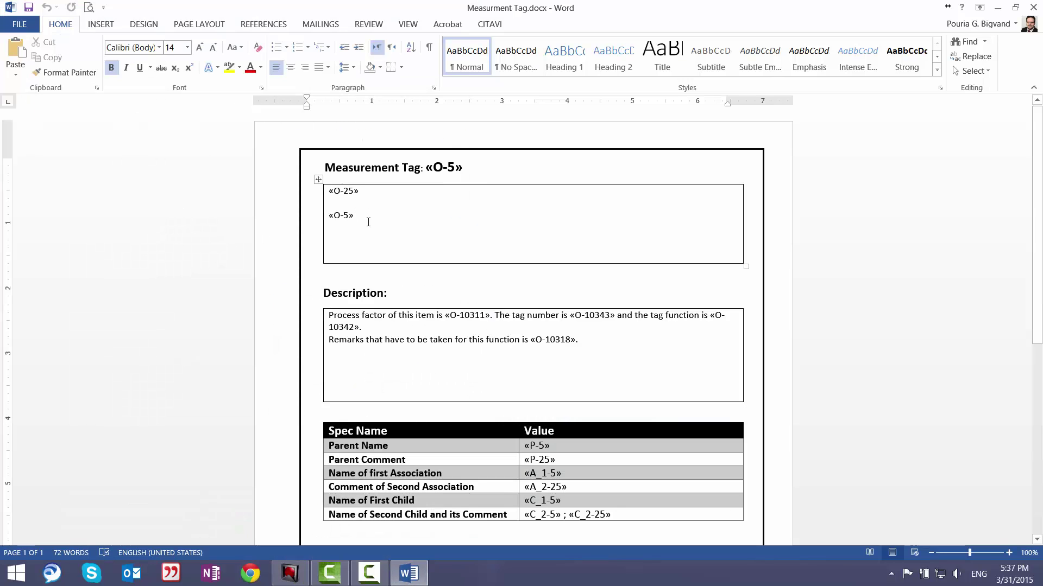